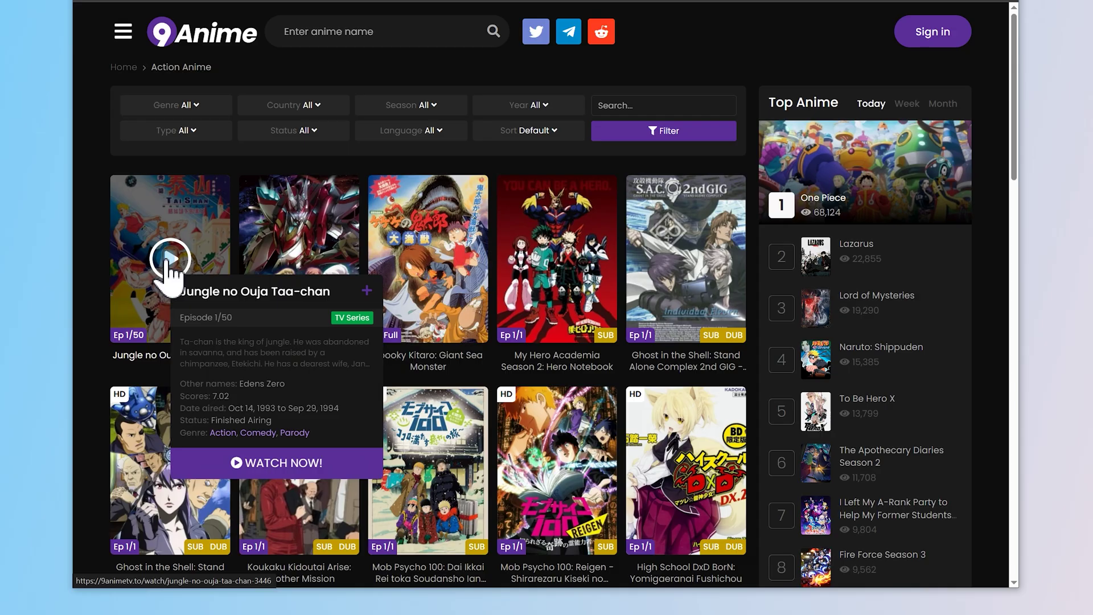
# Open the Jungle no Ouja Taa-chan poster from 9Anime's Action list to reach its watch page.
pyautogui.click(168, 261)
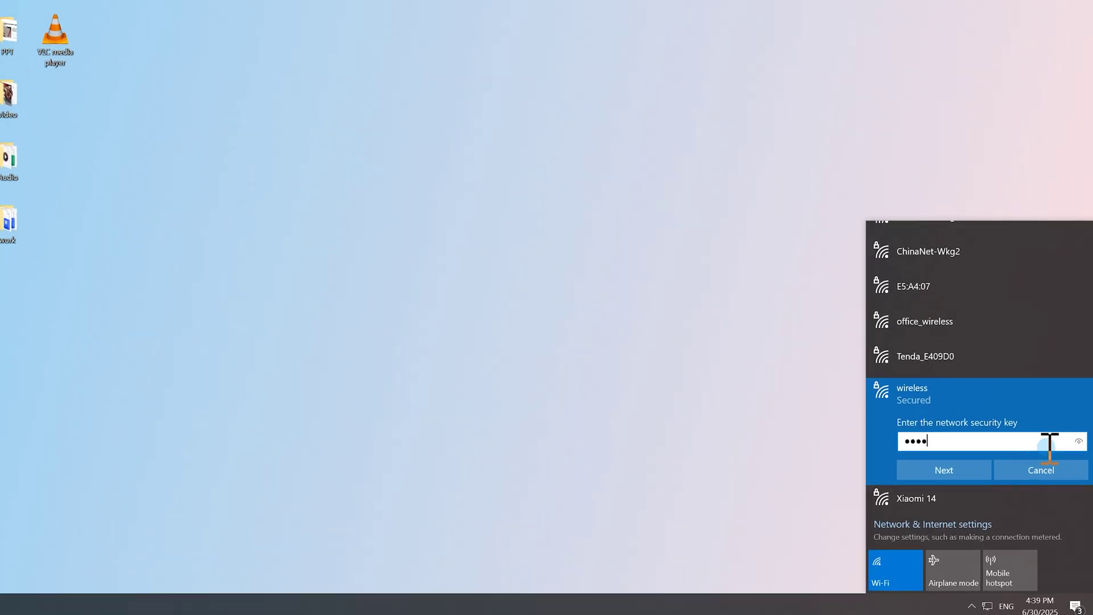
# Join the 'wireless' Wi-Fi network with its security key and allow the PC to be discoverable.
pyautogui.write('678')
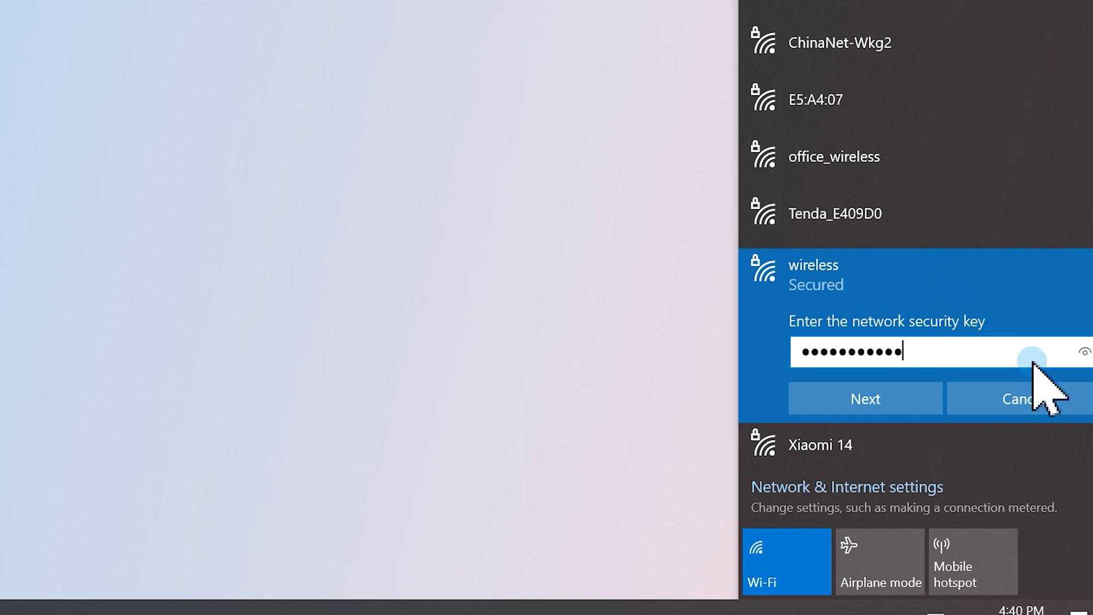
pyautogui.press('Return')
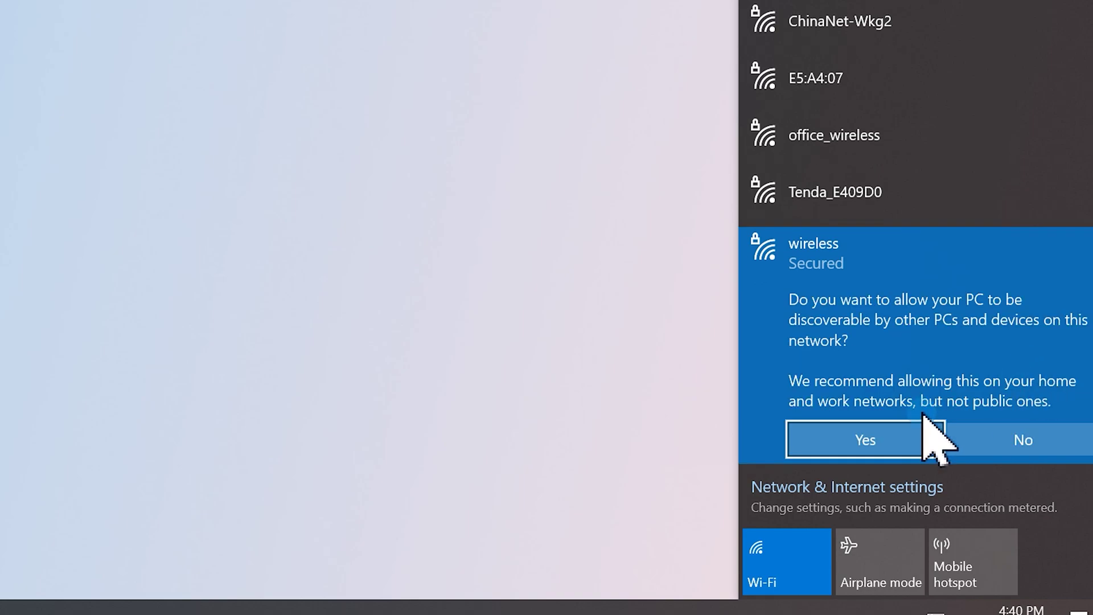
pyautogui.click(919, 438)
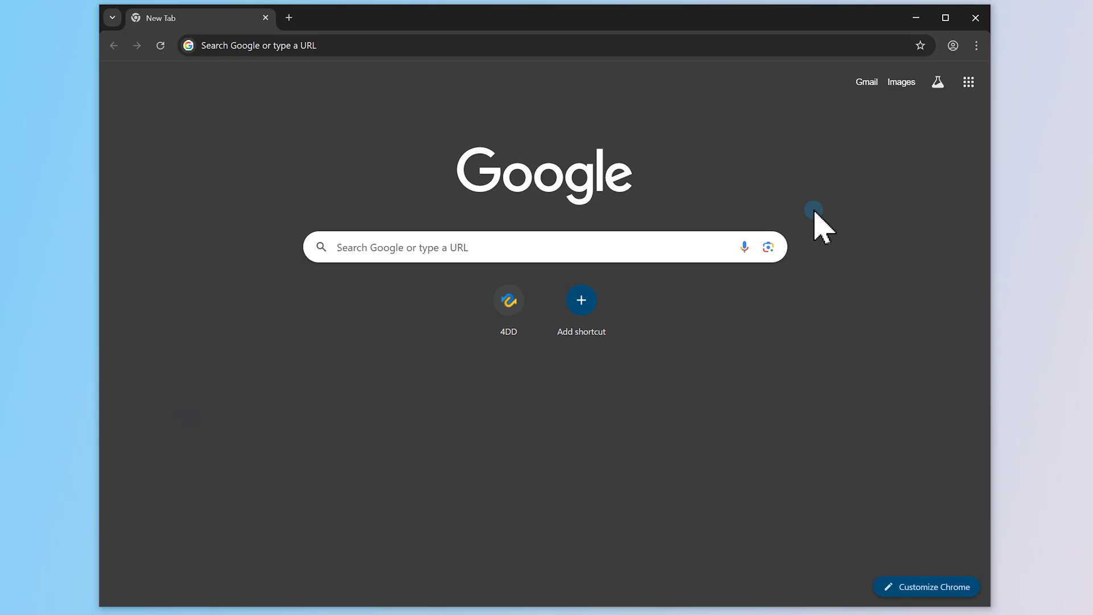
# Delete Chrome's browsing data, including cookies and cached files, for the Last 24 hours time range.
pyautogui.click(976, 46)
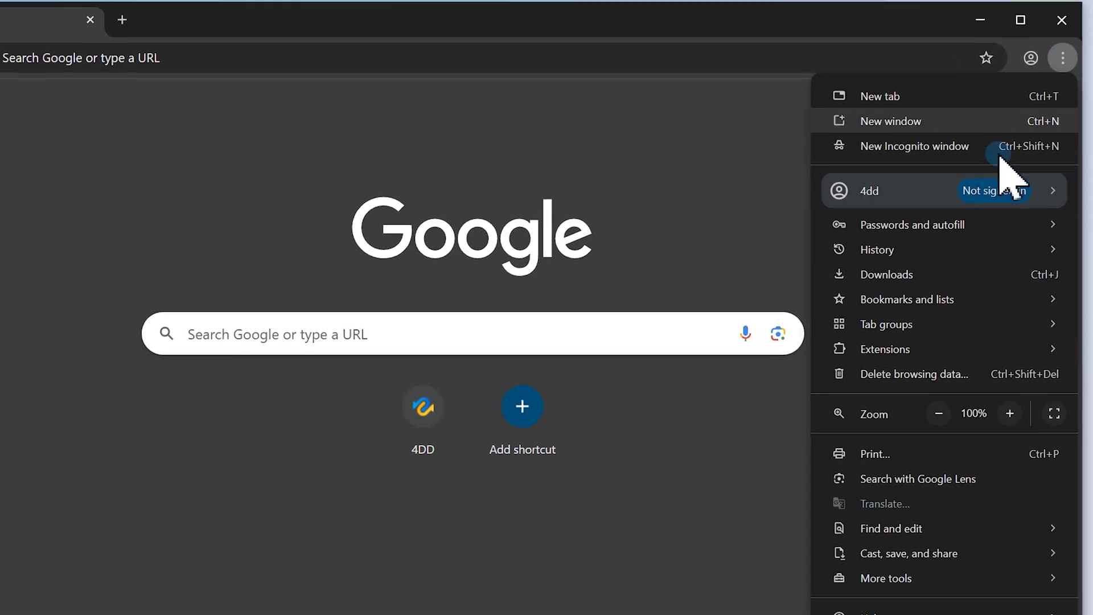
pyautogui.click(919, 375)
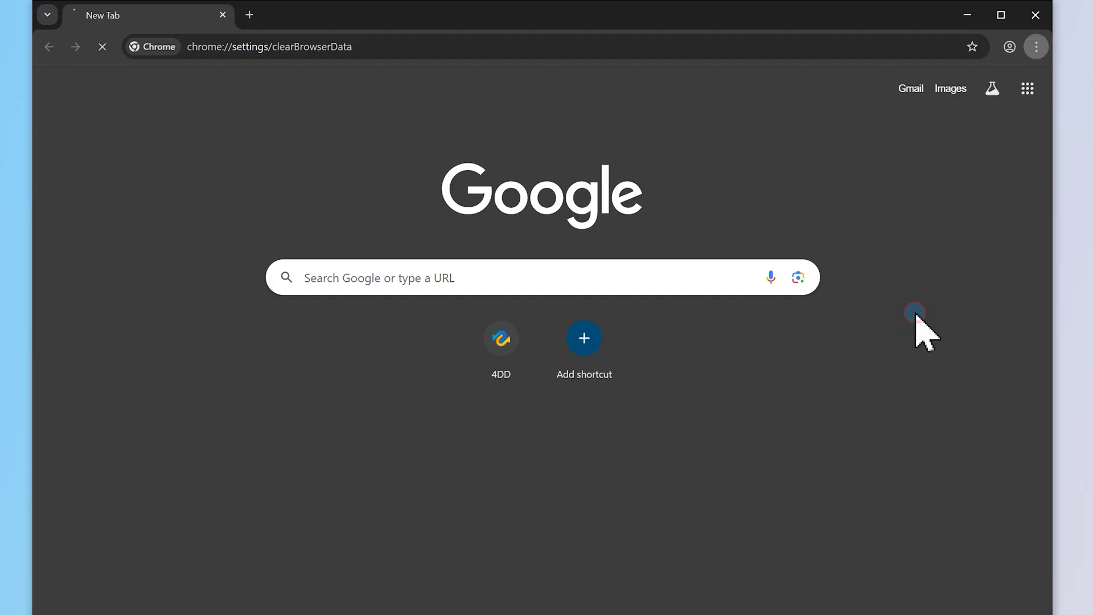
pyautogui.click(498, 284)
pyautogui.click(496, 326)
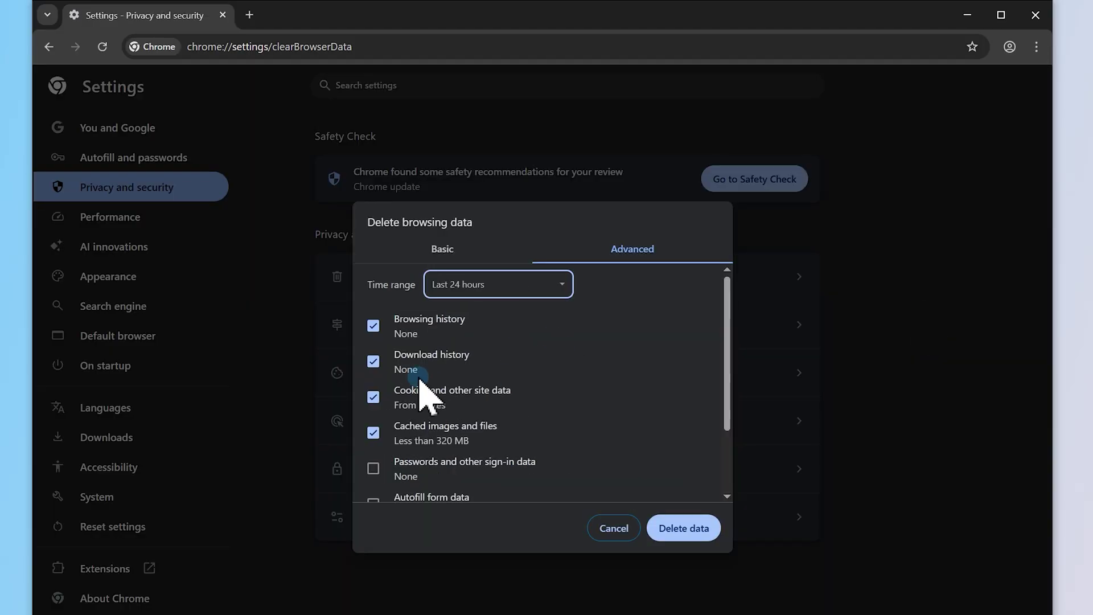
pyautogui.click(677, 528)
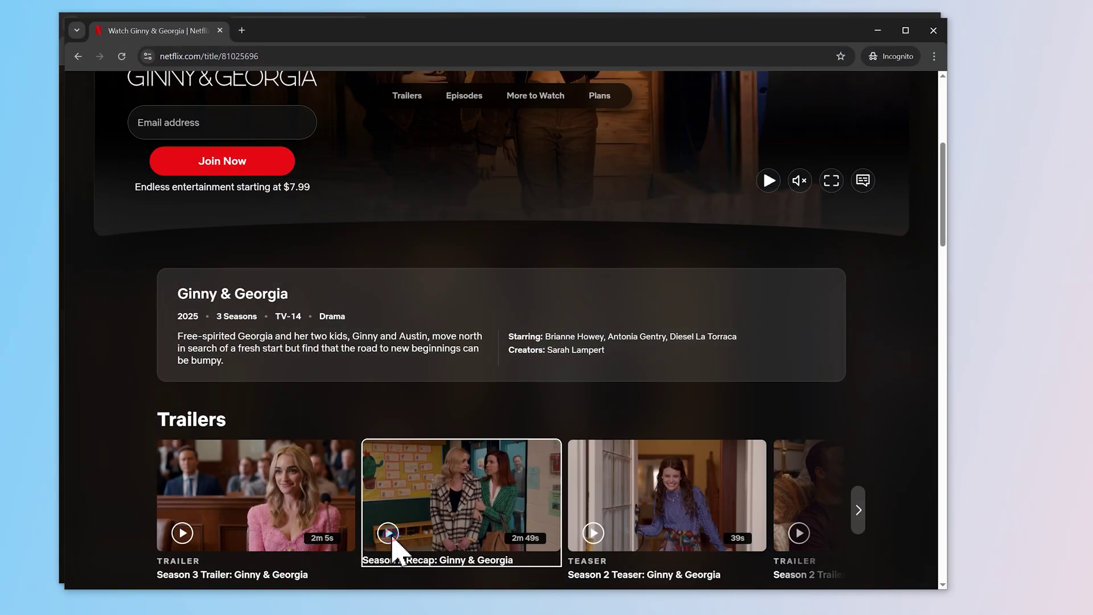
# Play the Season 2 recap trailer, then load the pasted Ginny & Georgia URL in a new Incognito window.
pyautogui.click(389, 535)
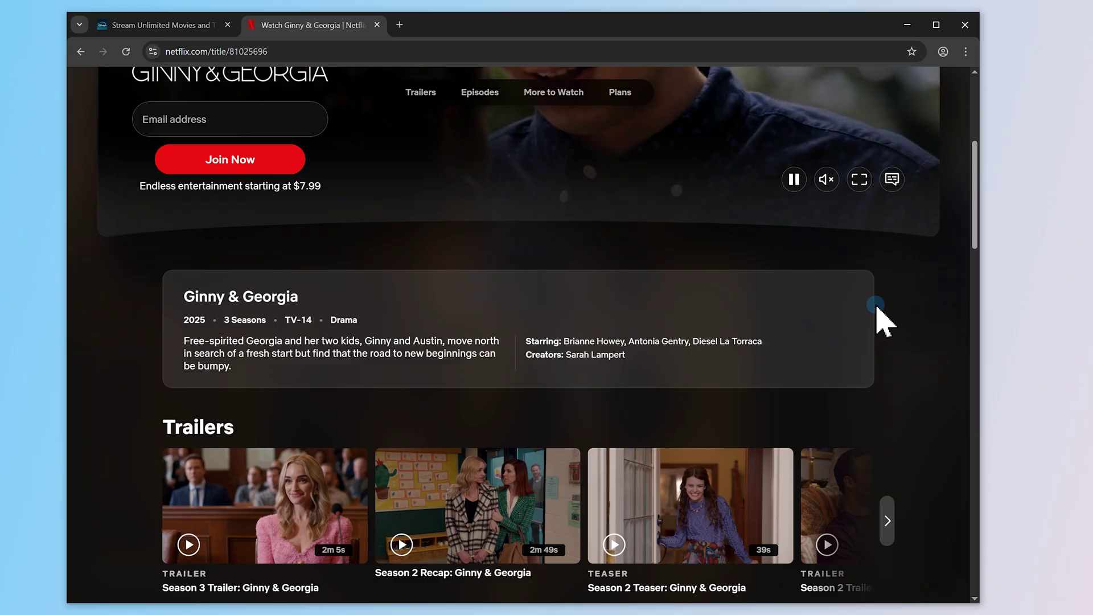
pyautogui.click(966, 51)
pyautogui.click(893, 113)
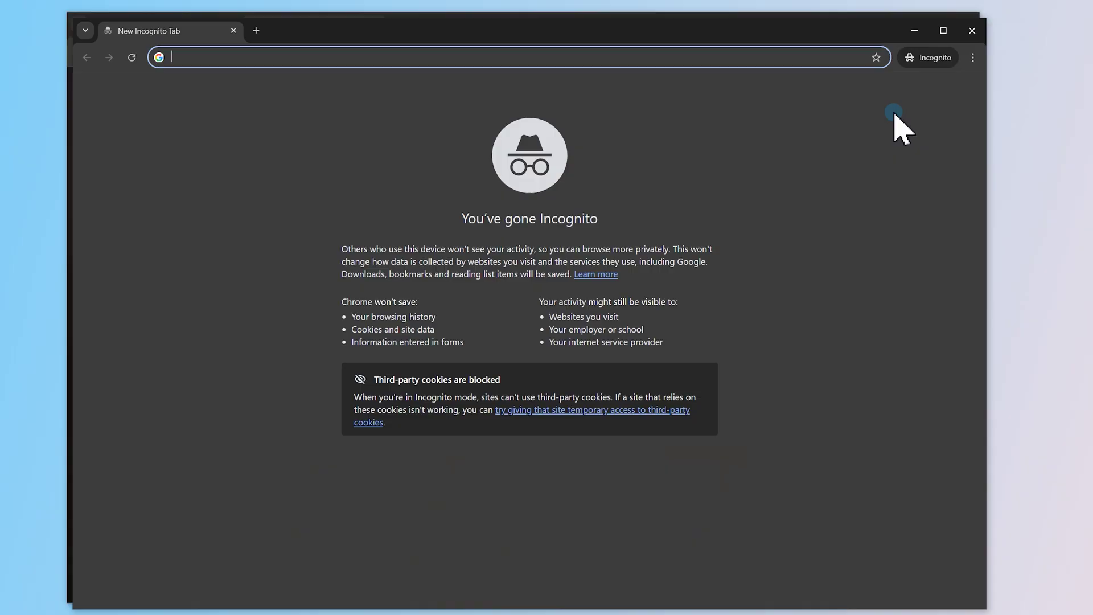
pyautogui.write('netflix.com/title/81025696')
pyautogui.press('Return')
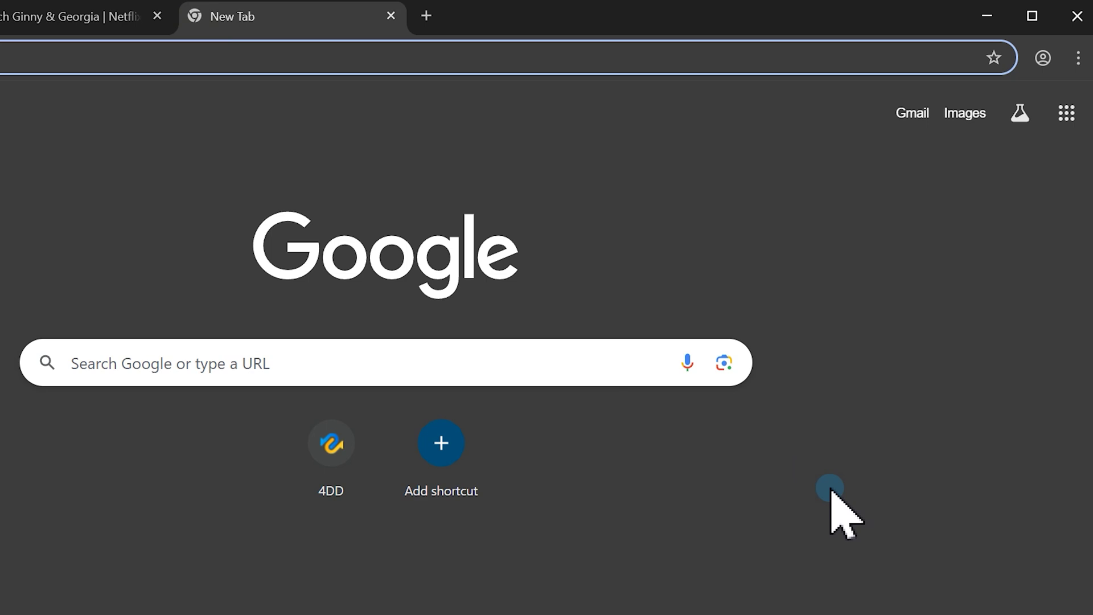
# In Chrome Settings, use Reset settings to restore settings to their original defaults.
pyautogui.click(1079, 58)
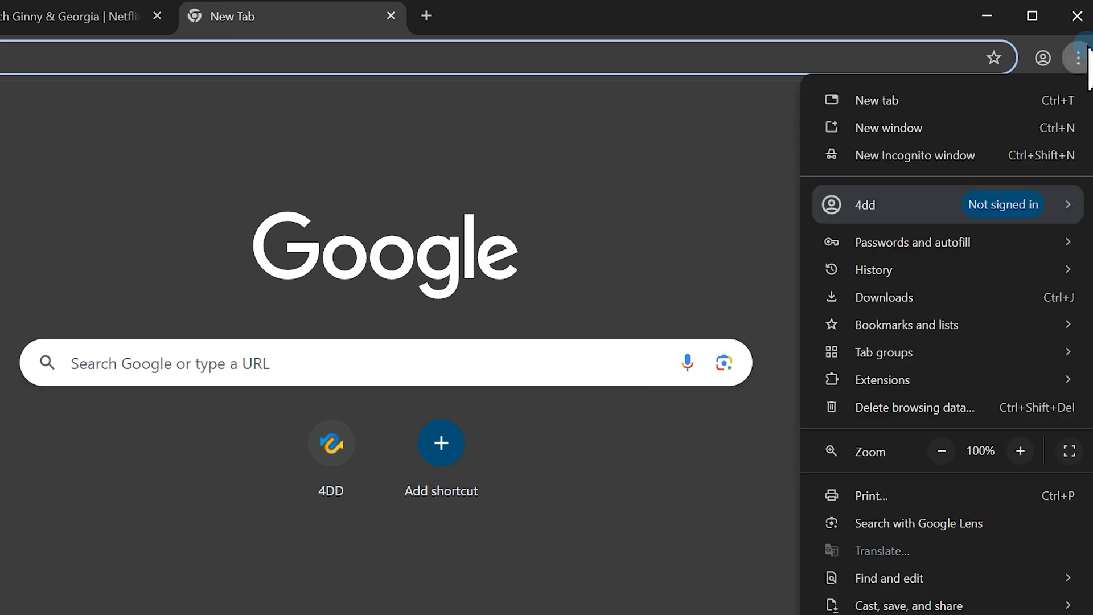
pyautogui.click(925, 521)
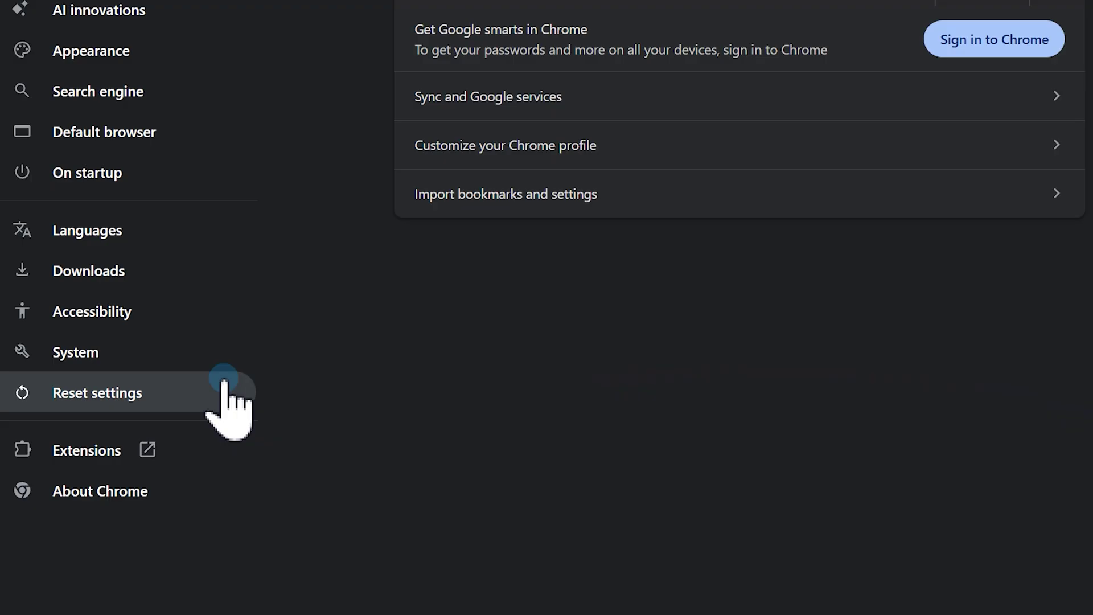
pyautogui.click(143, 391)
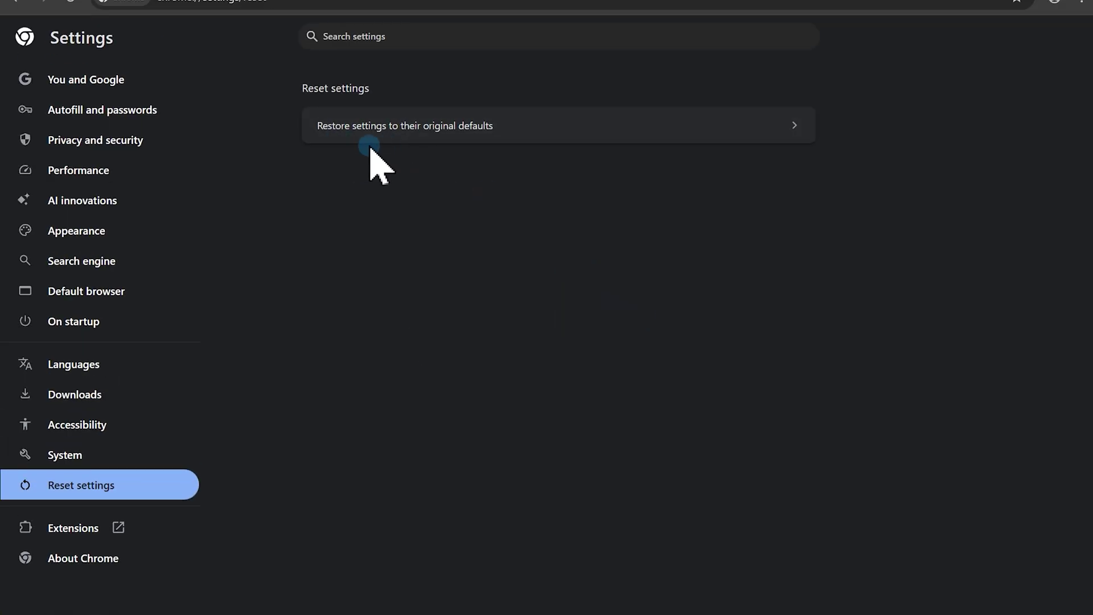
pyautogui.click(534, 129)
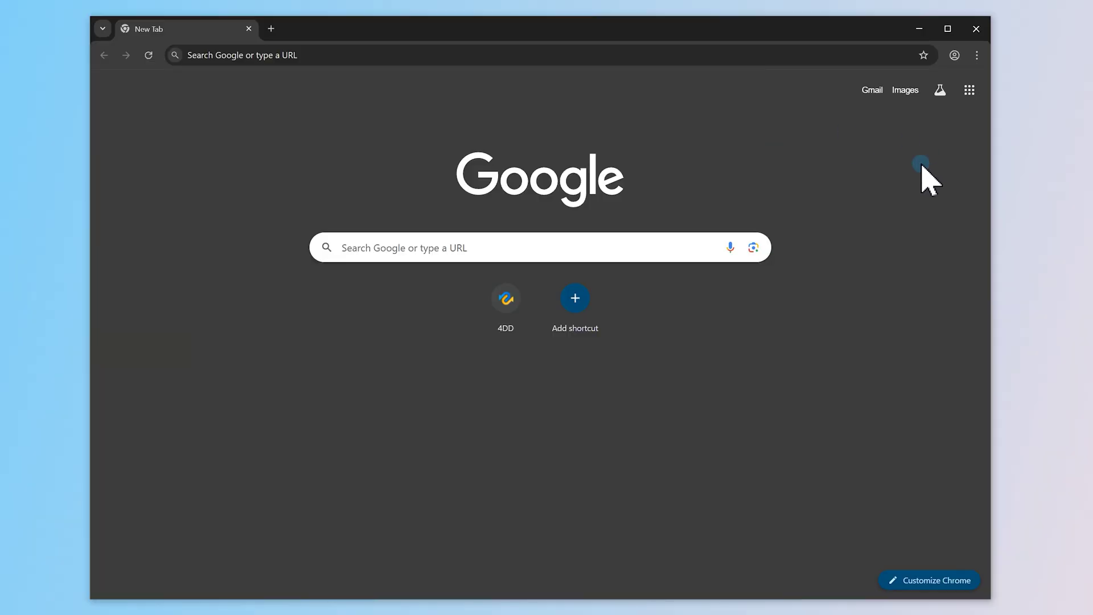
# Go to Manage Extensions and switch off the cat-catch extension's toggle.
pyautogui.click(977, 56)
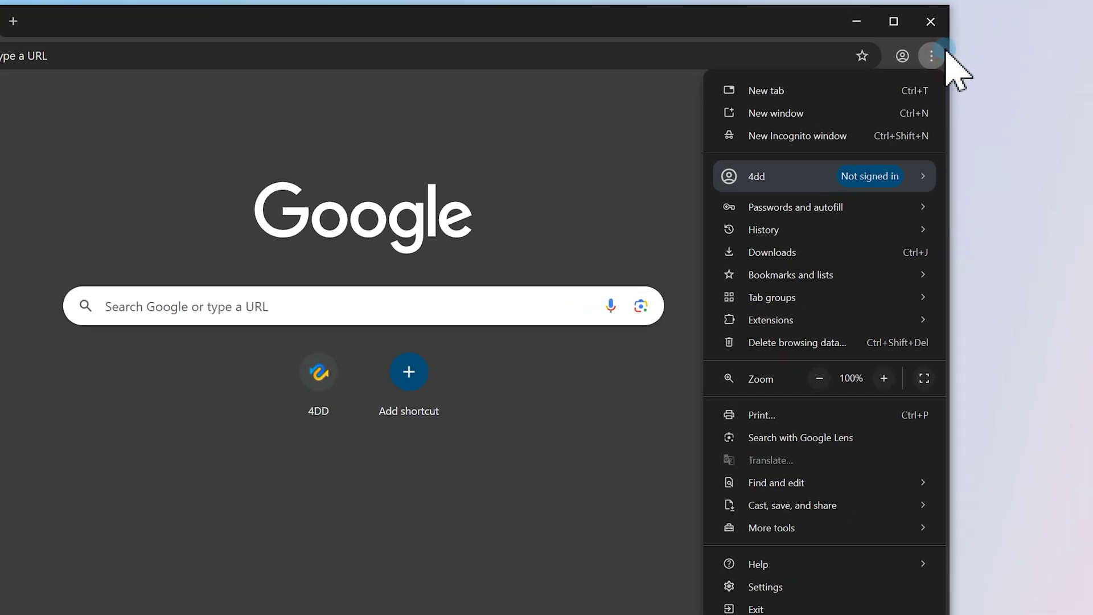
pyautogui.moveTo(843, 365)
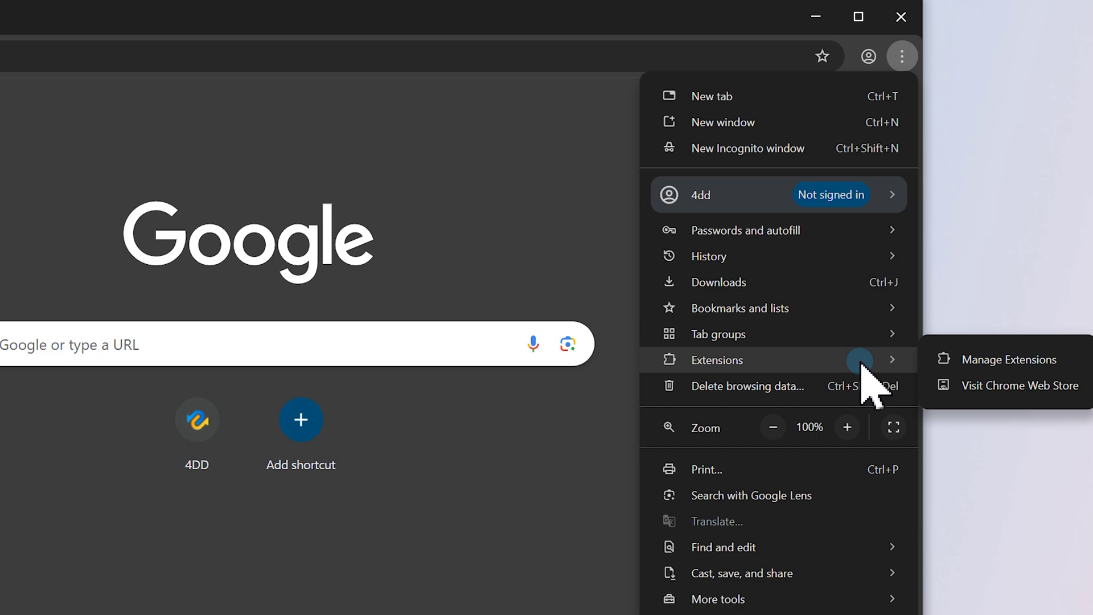
pyautogui.click(1015, 361)
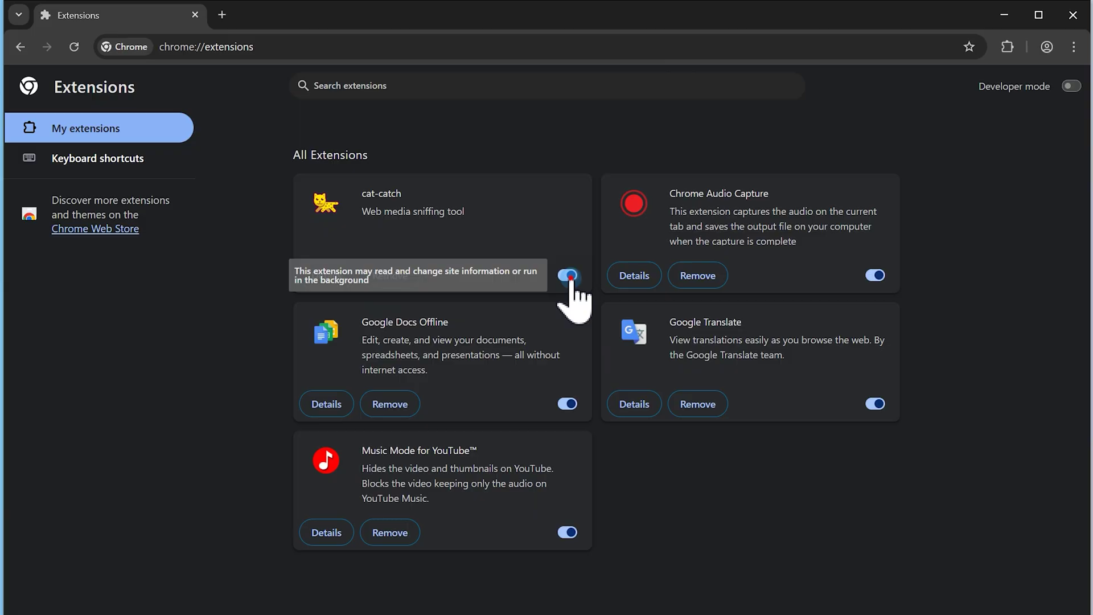
pyautogui.click(569, 276)
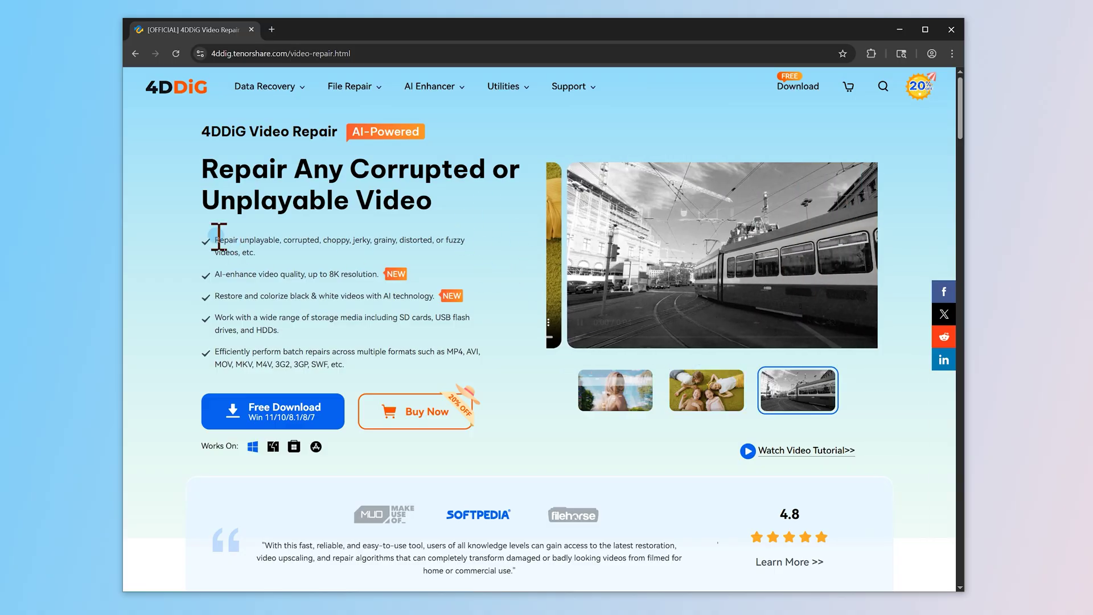
# Play the sample repair videos, including the kids-on-grass clip, and scroll down to Supported Formats.
pyautogui.moveTo(215, 239); pyautogui.dragTo(272, 250)
pyautogui.click(512, 316)
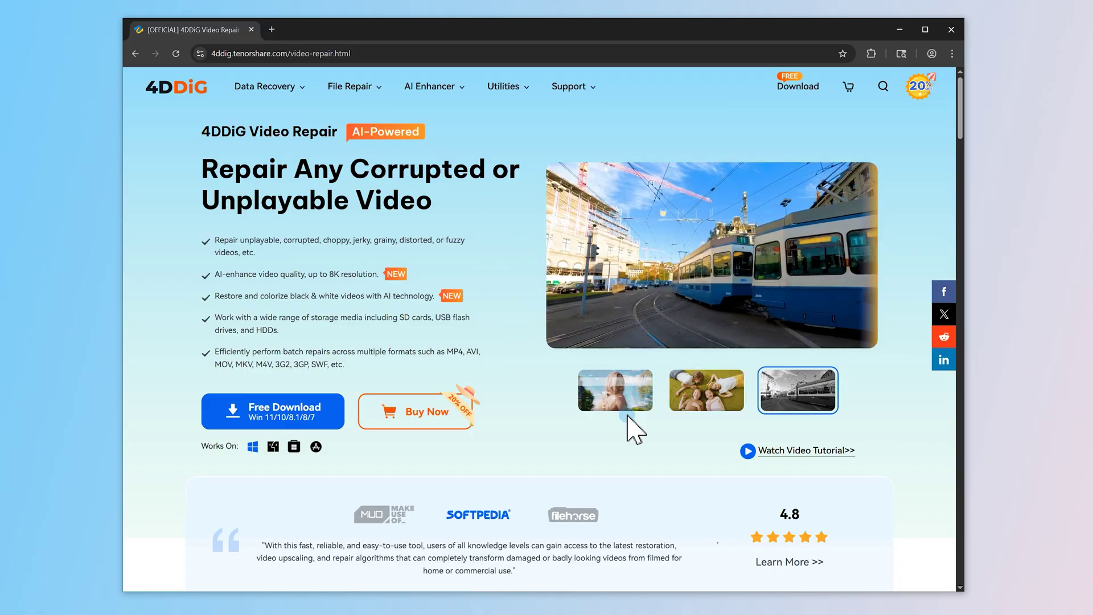
pyautogui.click(644, 408)
pyautogui.click(706, 407)
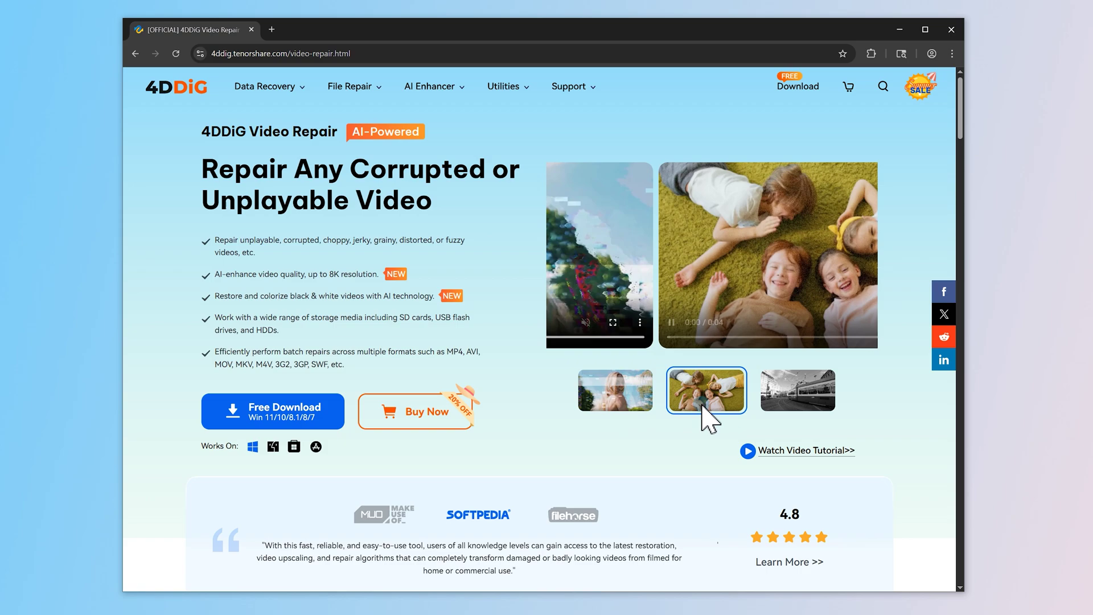
pyautogui.scroll(-10, 708, 415)
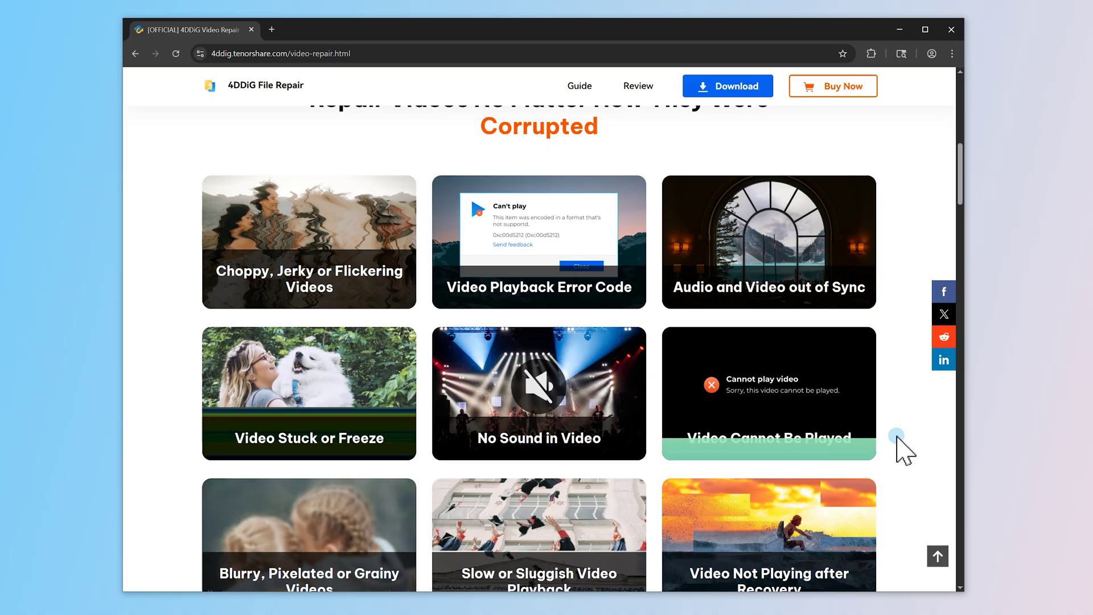
pyautogui.scroll(-10, 904, 450)
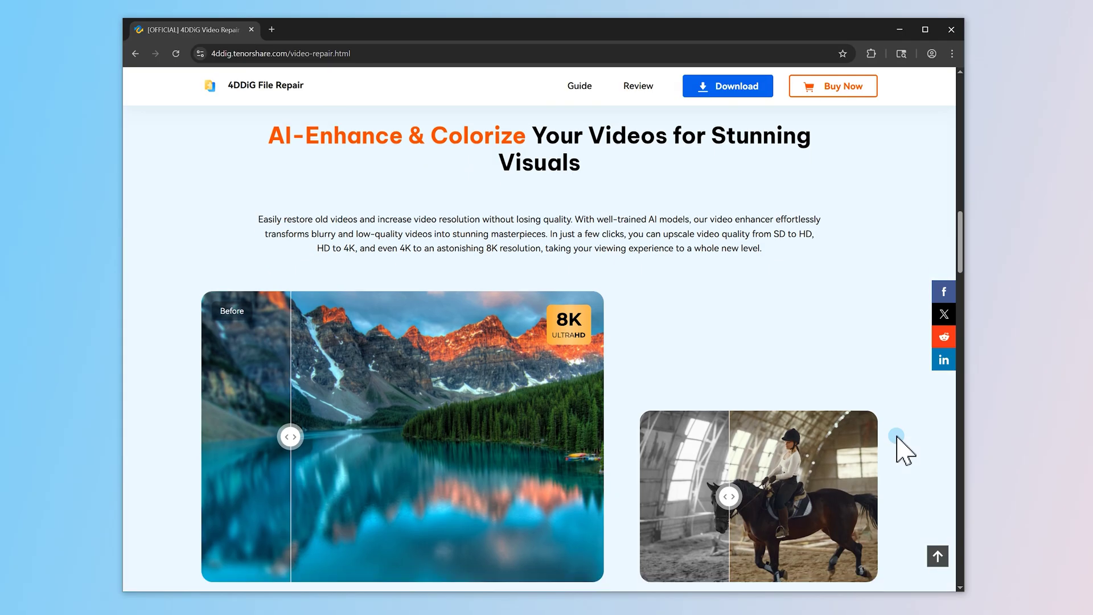
pyautogui.scroll(-5, 897, 437)
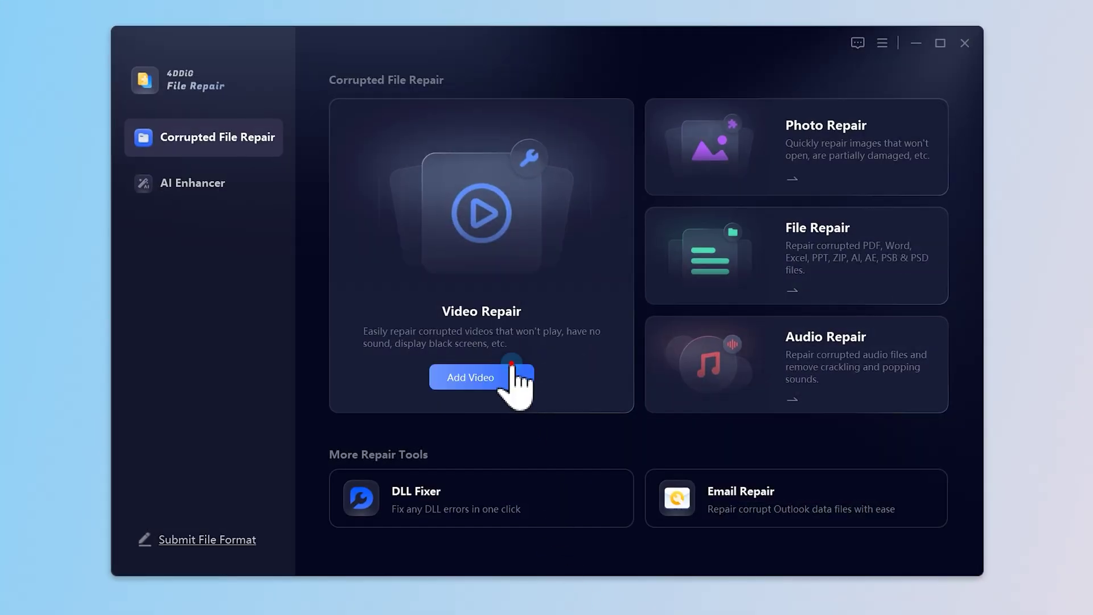
# Add 4ddig.mov to Video Repair and run Repair All on it.
pyautogui.click(512, 377)
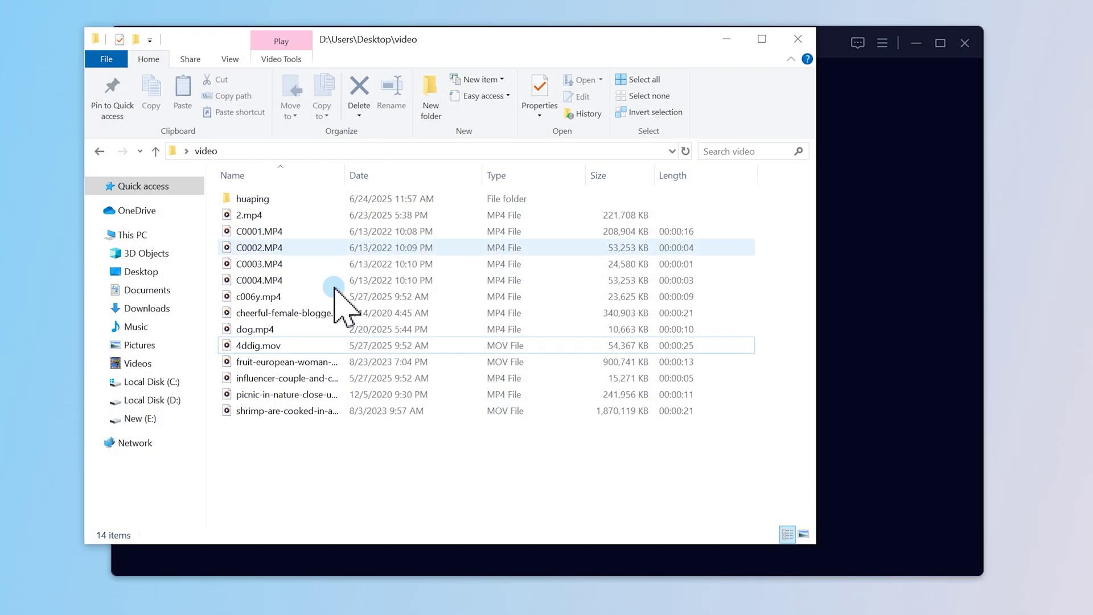
pyautogui.moveTo(267, 346); pyautogui.dragTo(881, 259)
pyautogui.click(718, 44)
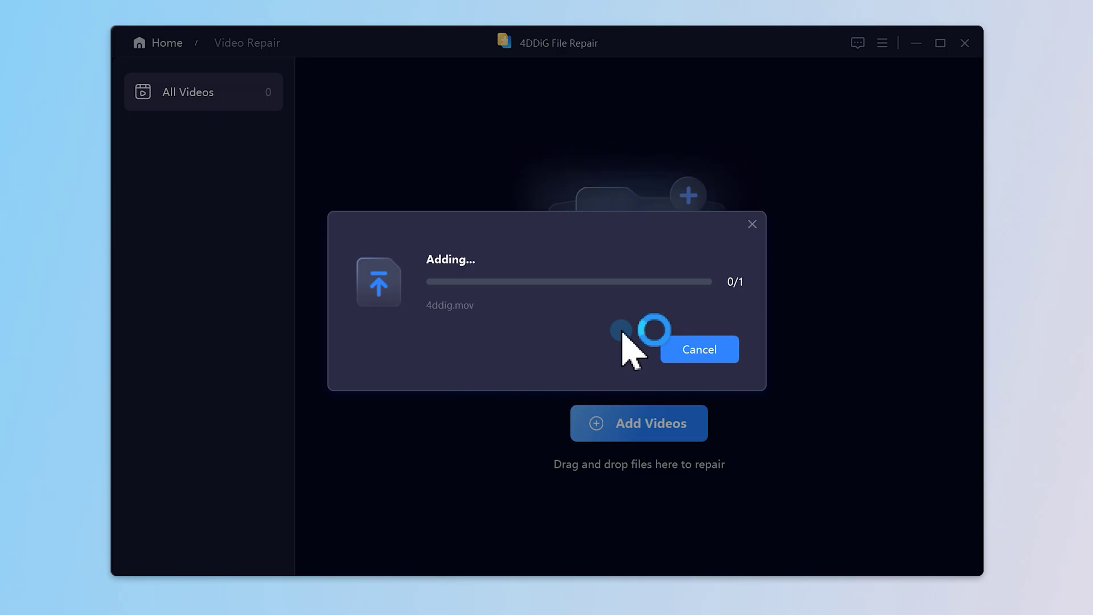
pyautogui.click(929, 550)
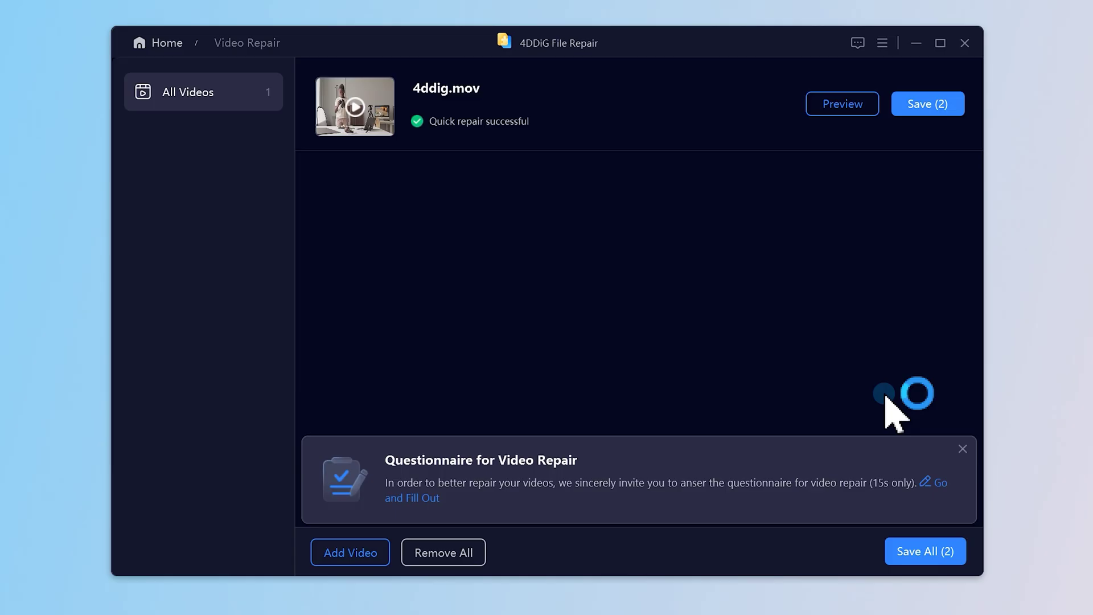
# Preview the repaired 4ddig.mov and save both versions to This PC > Desktop.
pyautogui.click(841, 104)
pyautogui.click(613, 287)
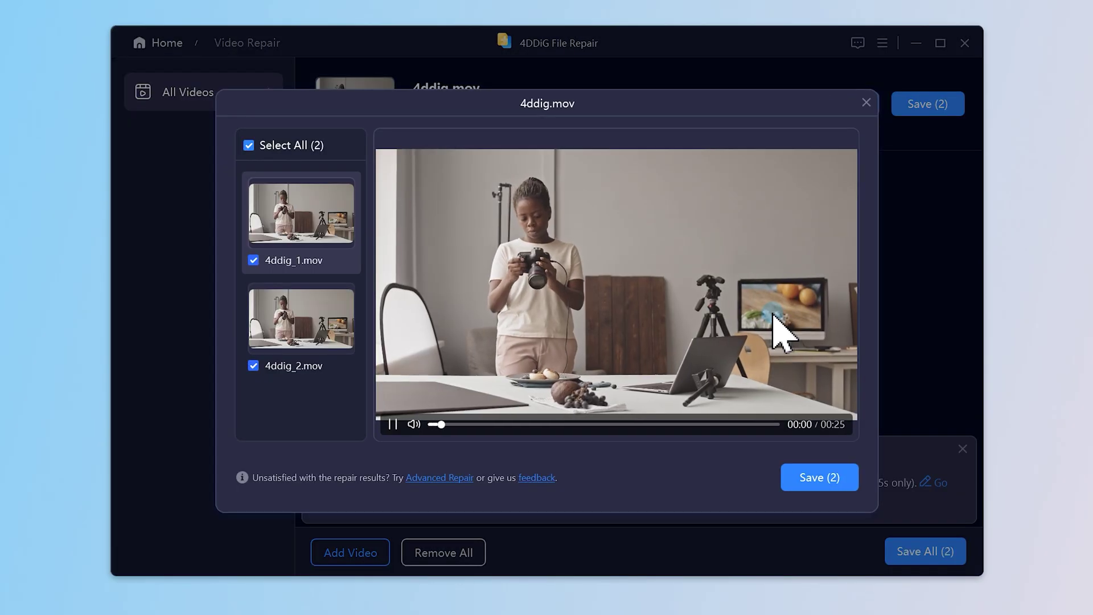
pyautogui.click(835, 458)
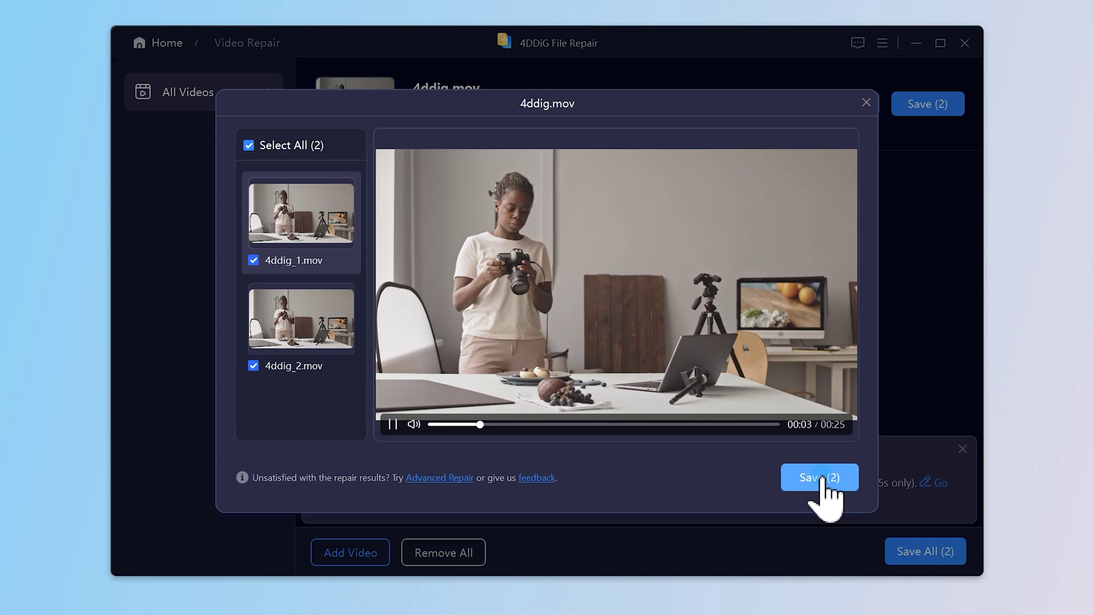
pyautogui.click(469, 284)
pyautogui.click(478, 298)
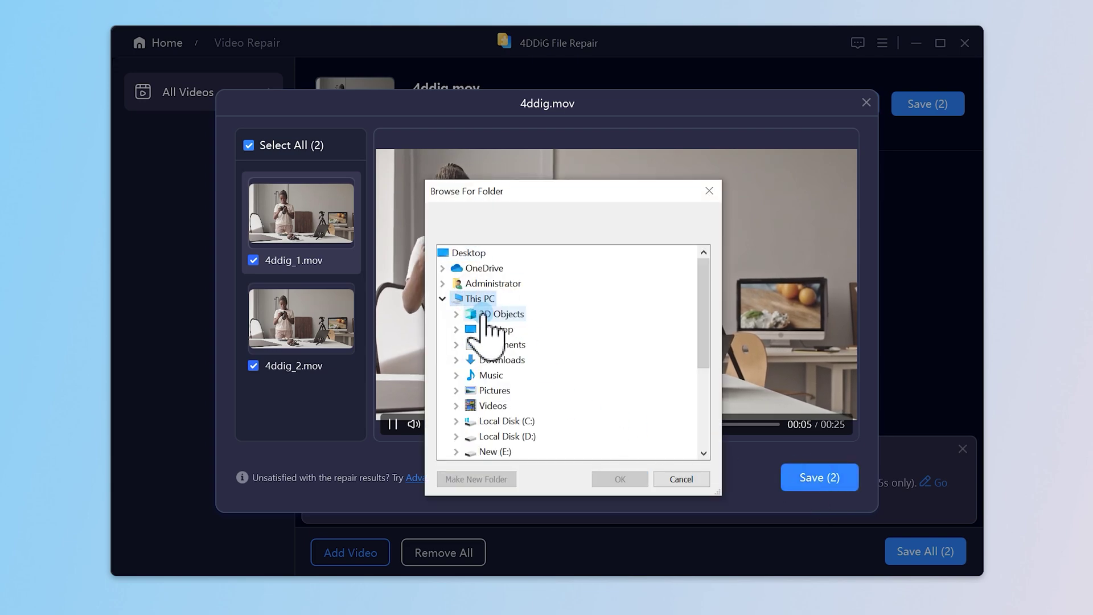
pyautogui.click(496, 331)
pyautogui.click(626, 478)
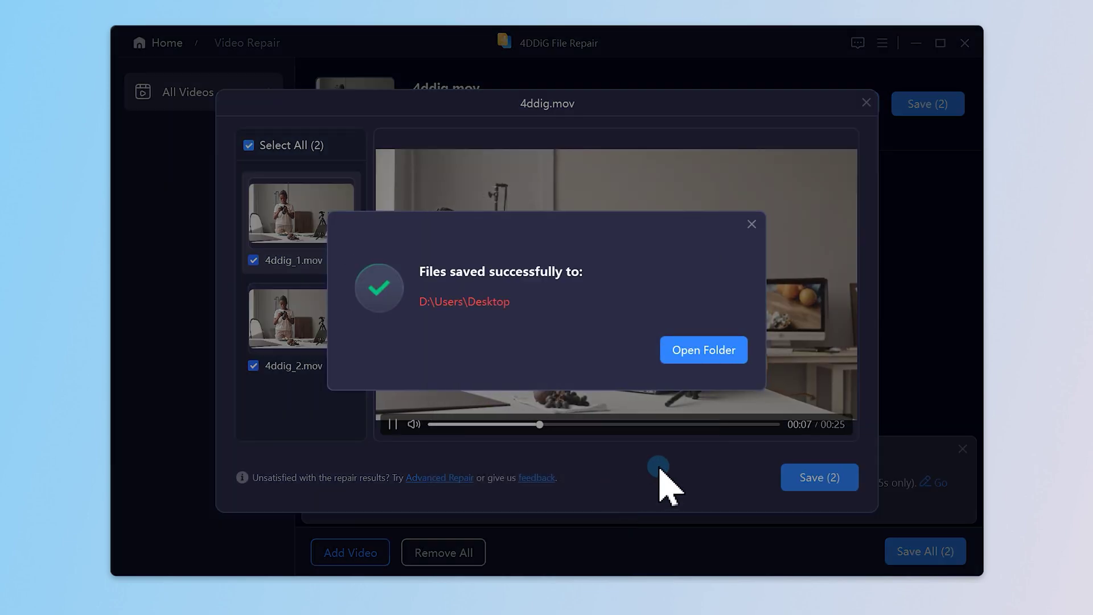
# Open the Desktop output folder and play 4ddig_1_repaired.mov.
pyautogui.click(701, 360)
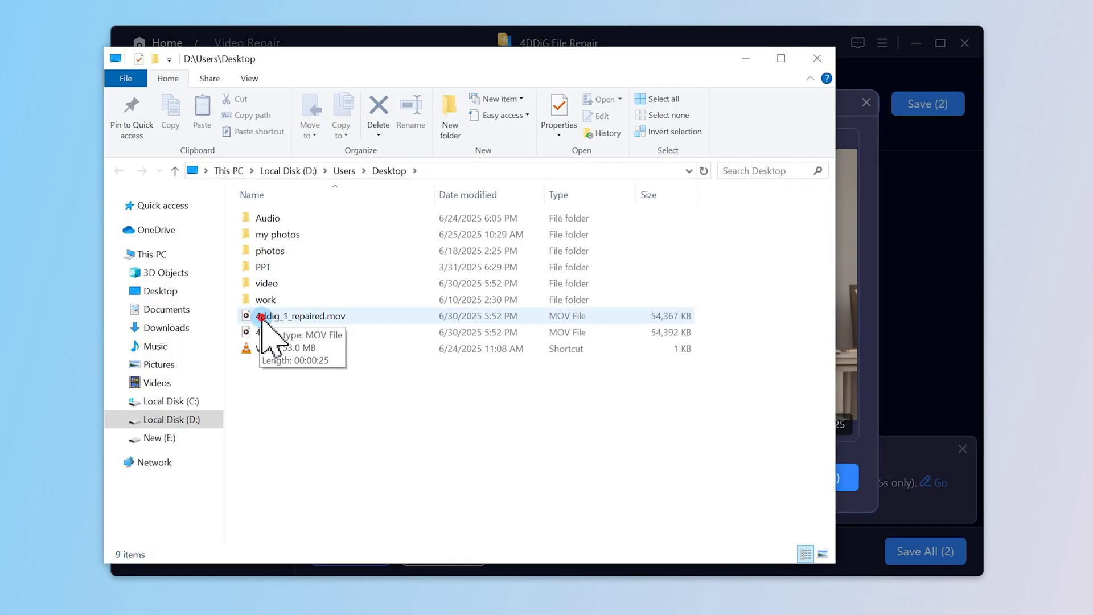
pyautogui.doubleClick(261, 316)
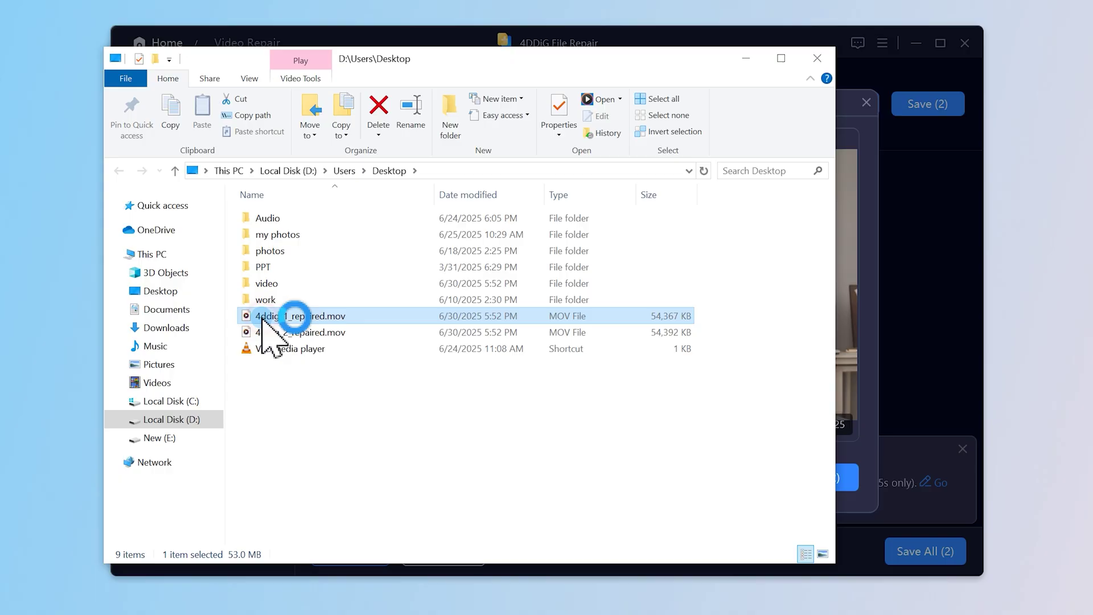